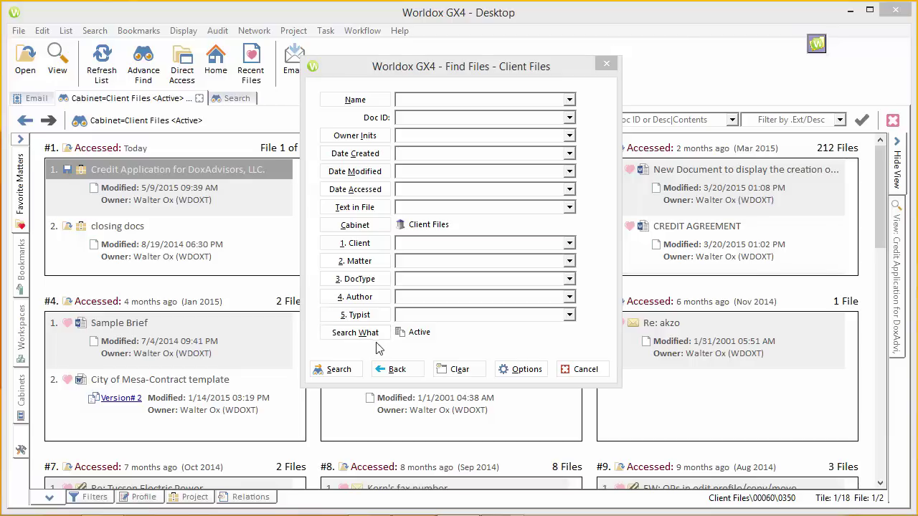
Search for active client files and show the 396 results as a detailed list
left_click(339, 369)
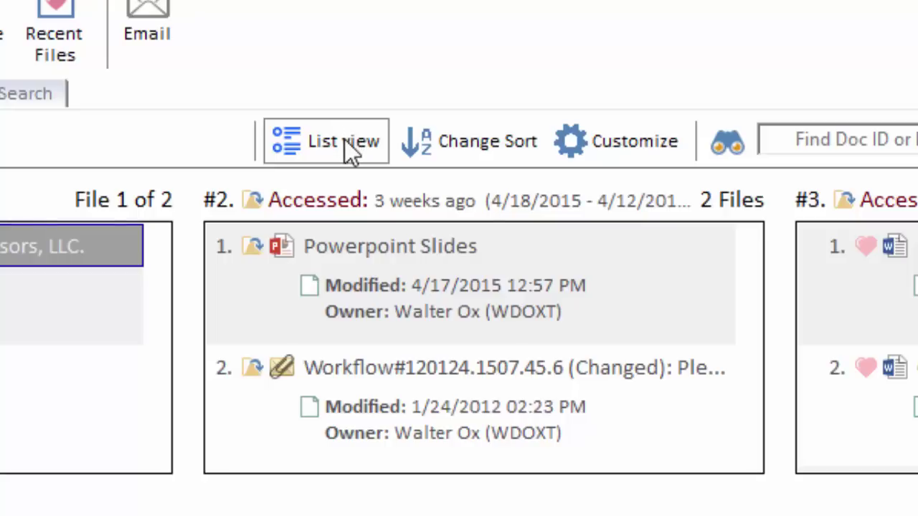
left_click(344, 139)
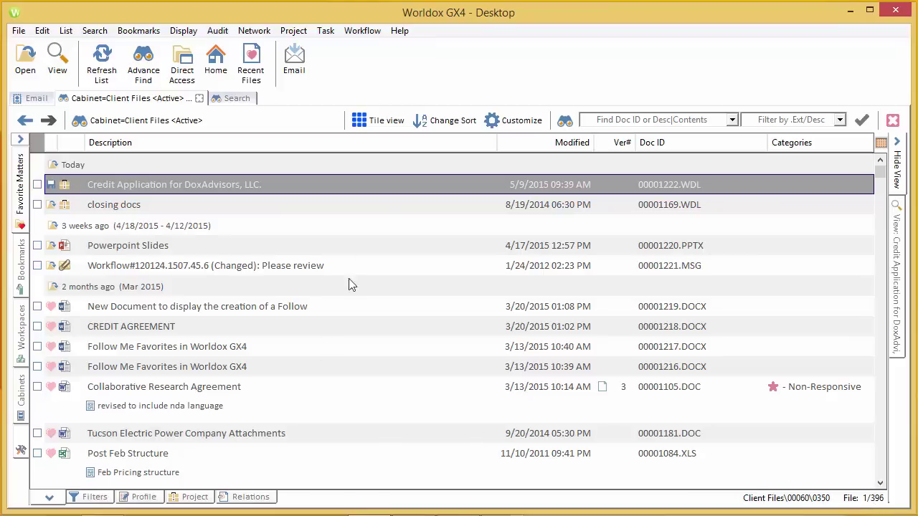
Return the results to tiles and filter them to client 00247 in the Filters panel
left_click(378, 124)
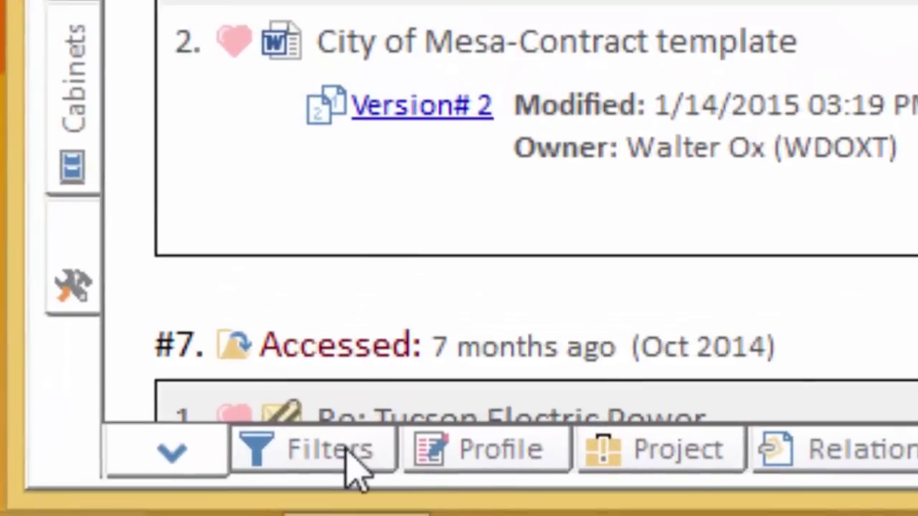
left_click(347, 452)
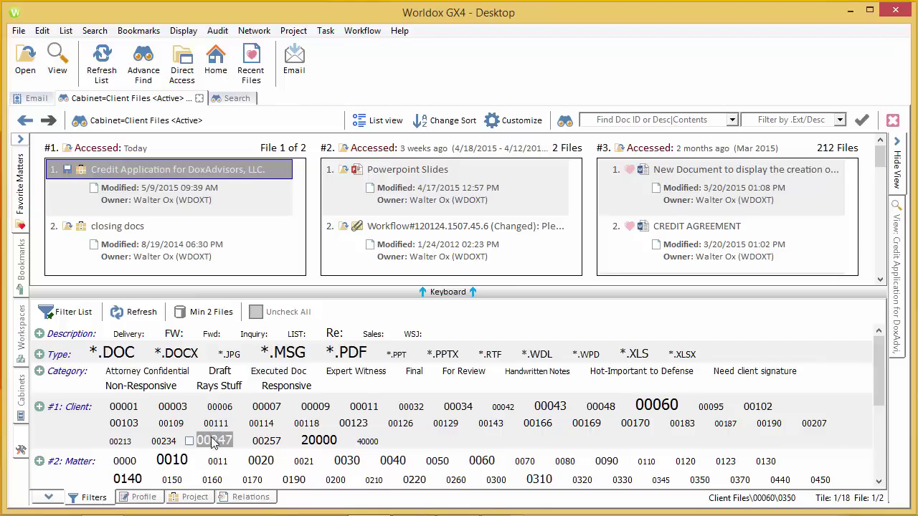
mouse_move(215, 439)
left_click(189, 442)
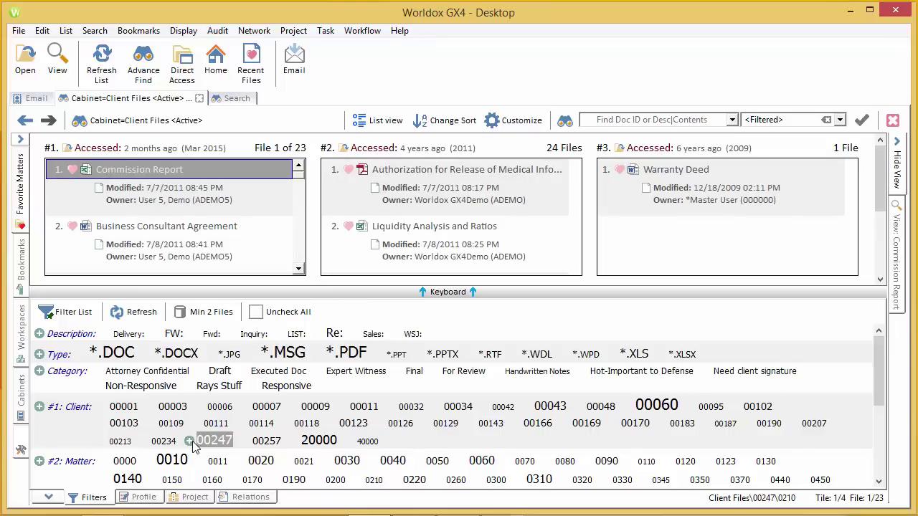
scroll(193, 446, "down", 2)
scroll(195, 446, "down", 3)
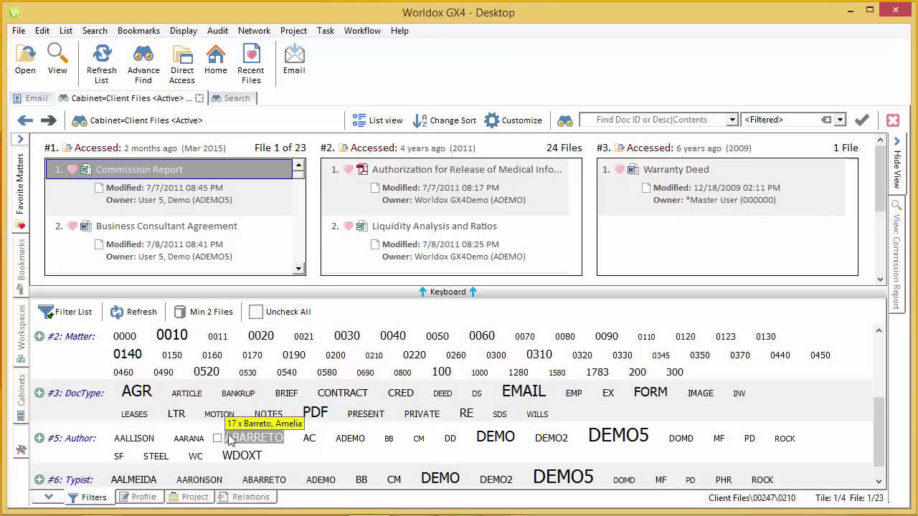
mouse_move(256, 438)
left_click(217, 438)
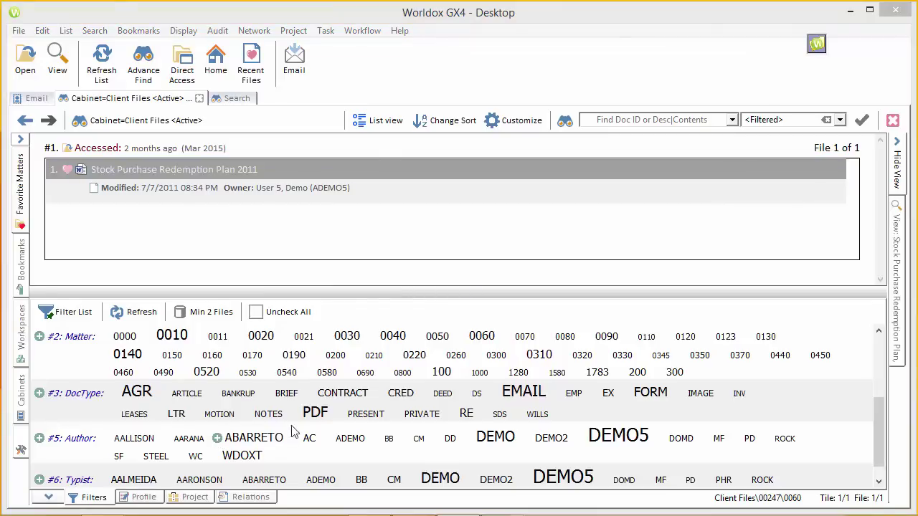
Clear all filters, then view profiles of Powerpoint Slides, New Document and CREDIT AGREEMENT
left_click(281, 321)
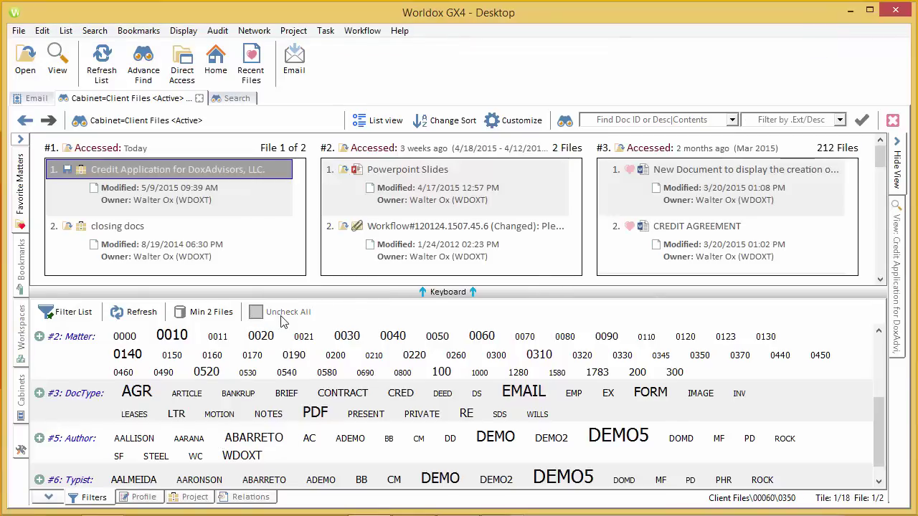
left_click(146, 498)
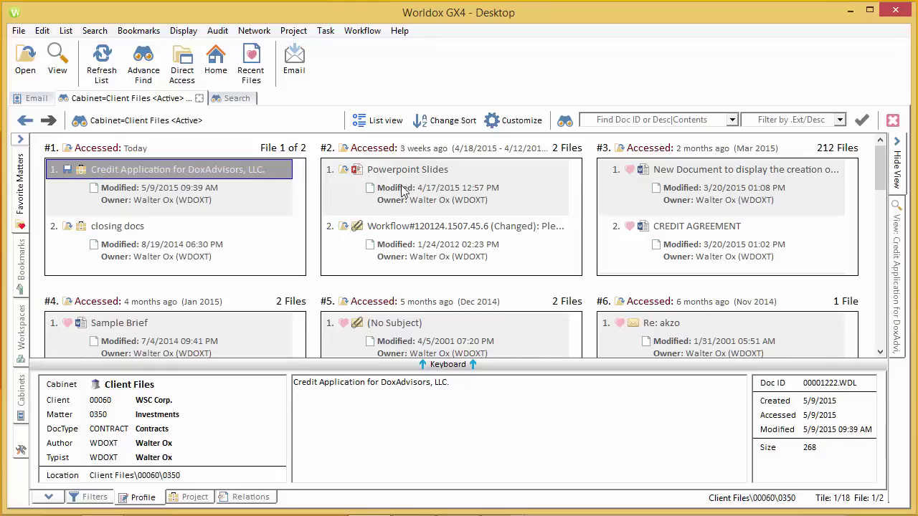
left_click(403, 190)
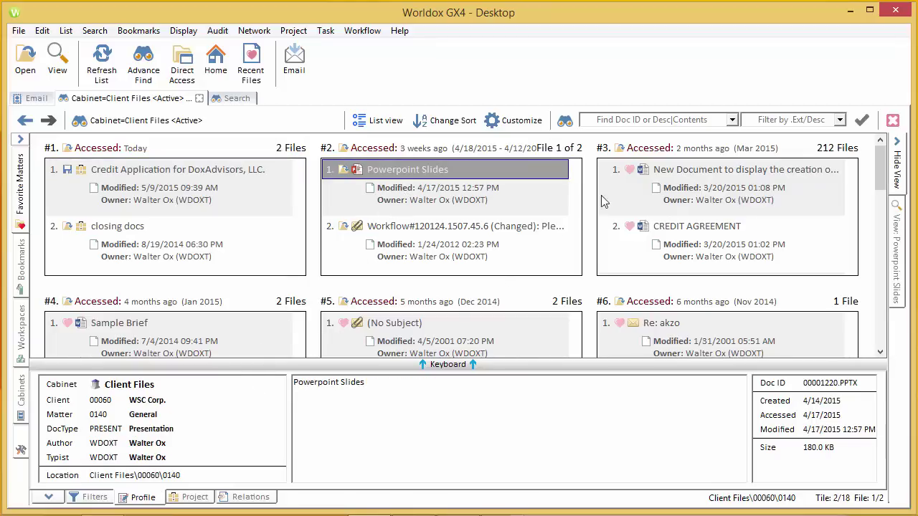
left_click(653, 172)
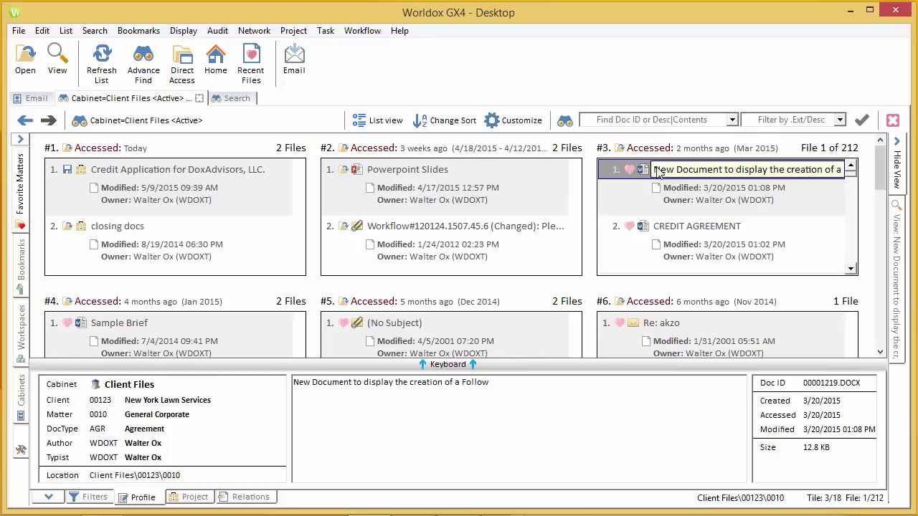
left_click(667, 228)
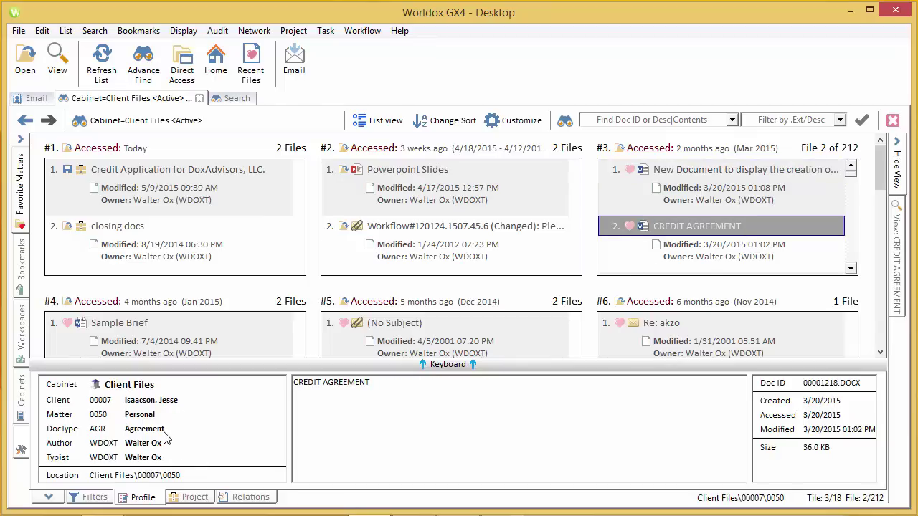
Show the Project pane and select the Workflow file in the project list
left_click(195, 497)
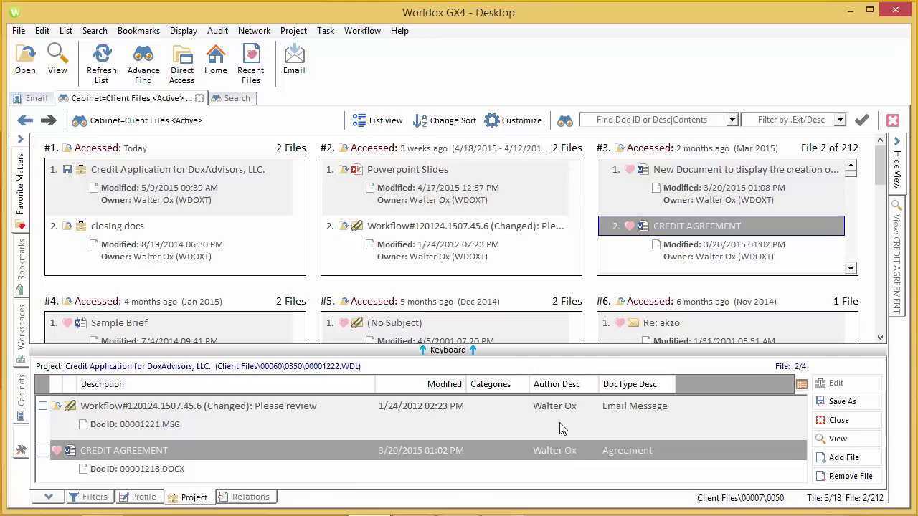
left_click(521, 421)
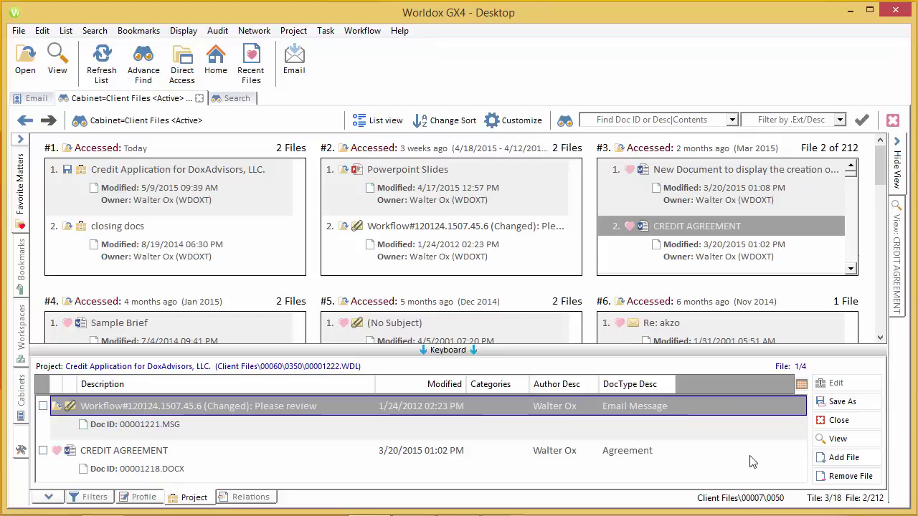
Close the project, show the Relations pane, and display results as a detailed list
left_click(838, 420)
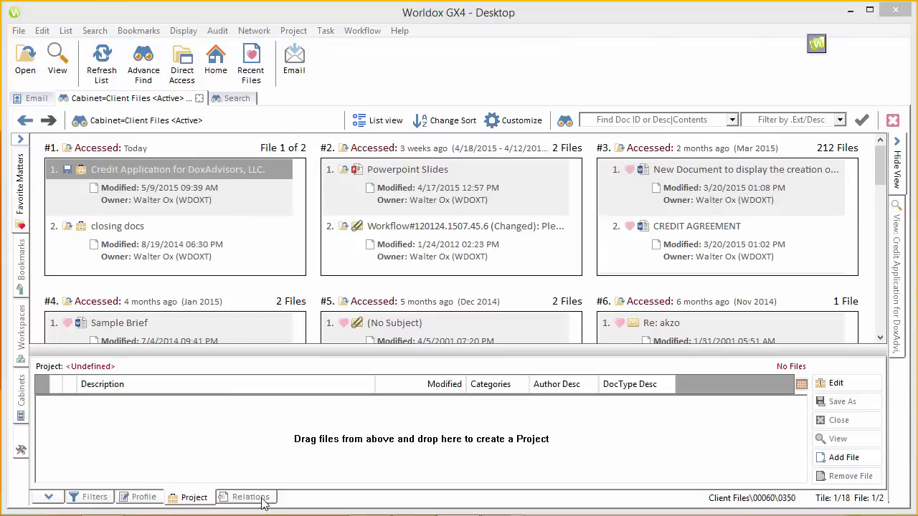
left_click(262, 501)
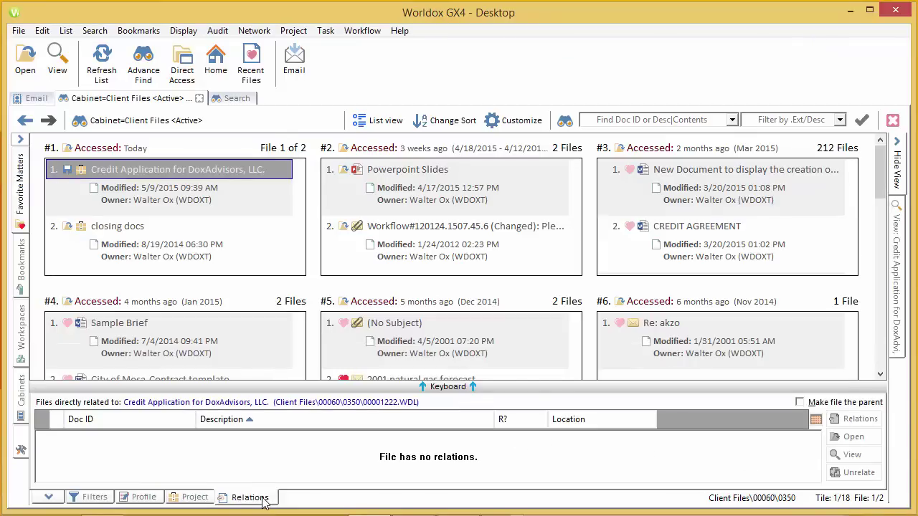
left_click(388, 122)
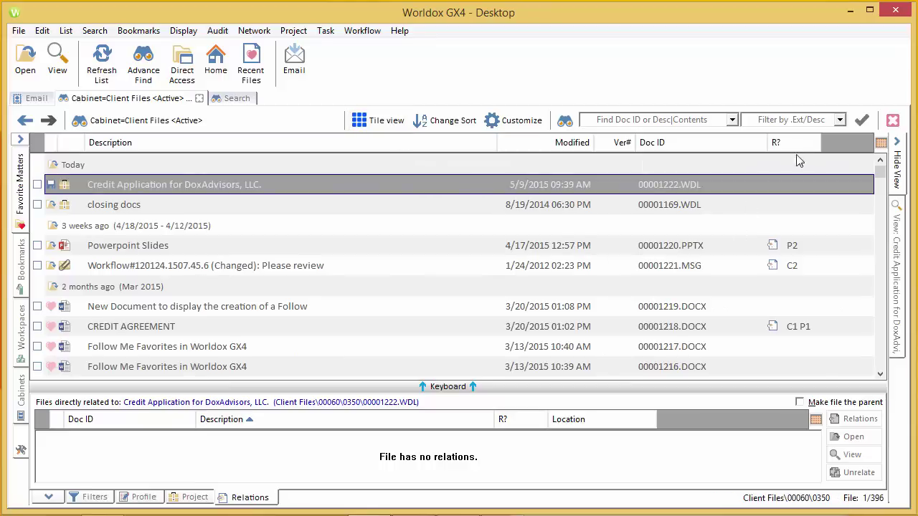